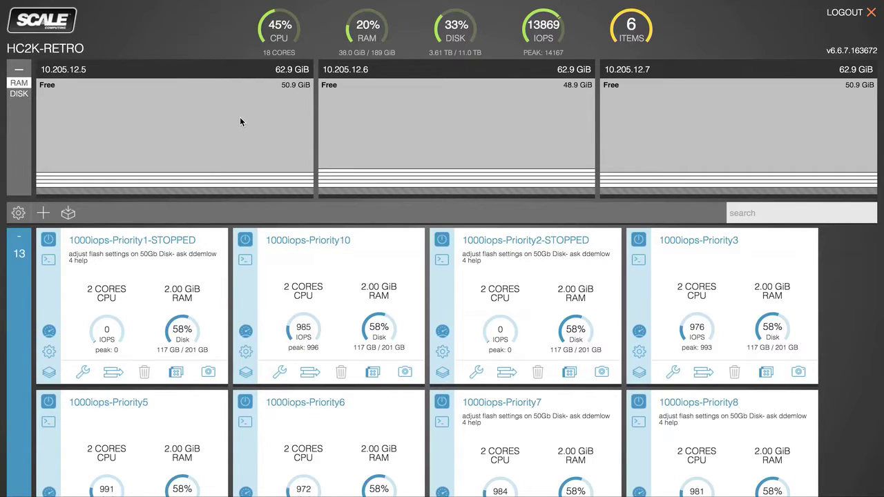
- Start a new virtual machine named scale and give it the group tag test
click(48, 217)
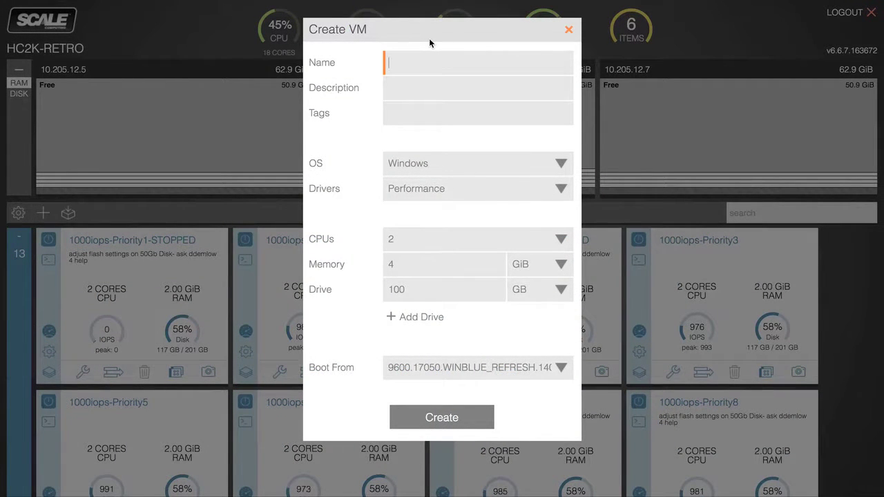
text(scale)
key(Tab)
key(Tab)
text(test)
key(Tab)
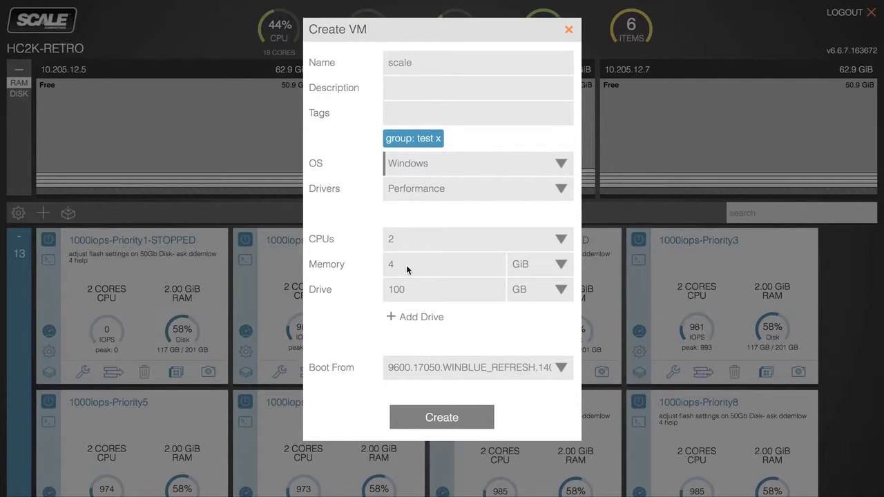
- Set the new virtual machine's CPUs to 6 and its memory to 8 GiB
click(418, 236)
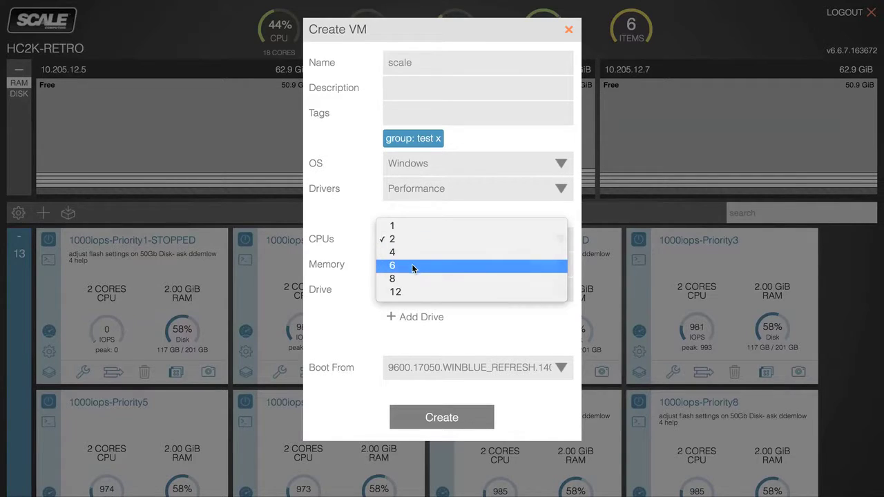
click(413, 267)
key(Tab)
text(8)
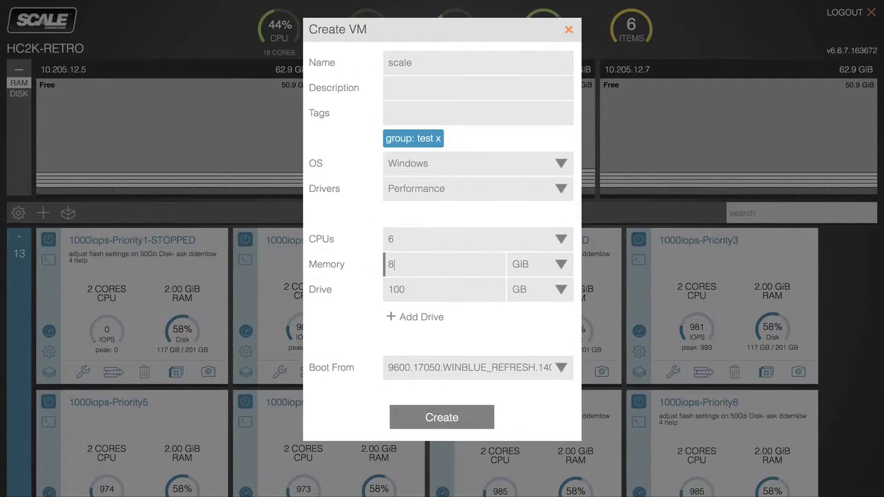
- Add two more drives of 50 GB and 500 GB and create the virtual machine
click(410, 315)
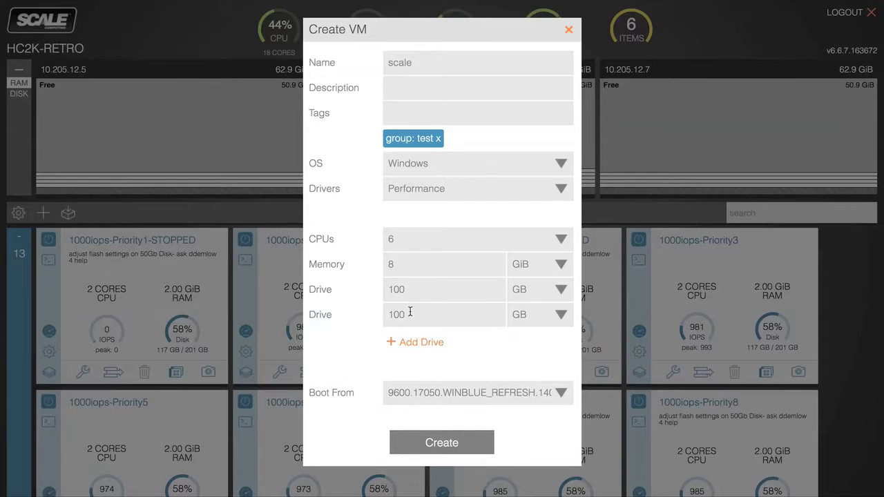
double_click(398, 316)
text(50)
click(412, 341)
drag(412, 340, 379, 342)
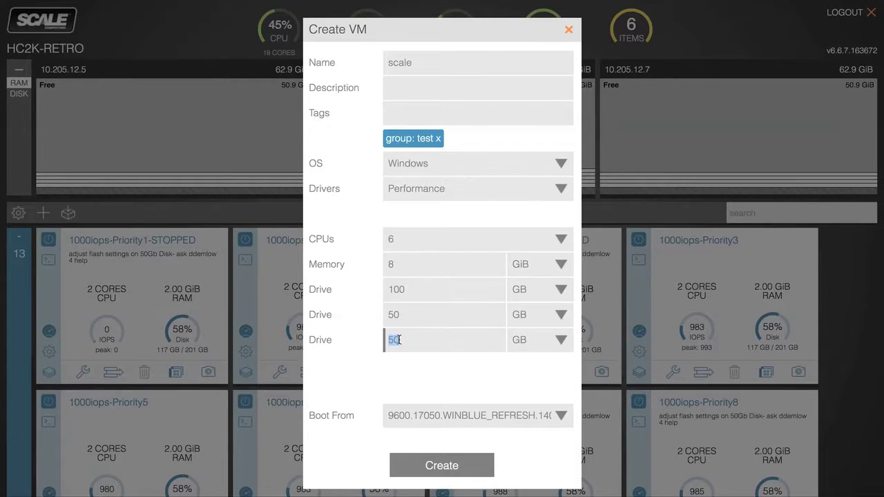
text(500)
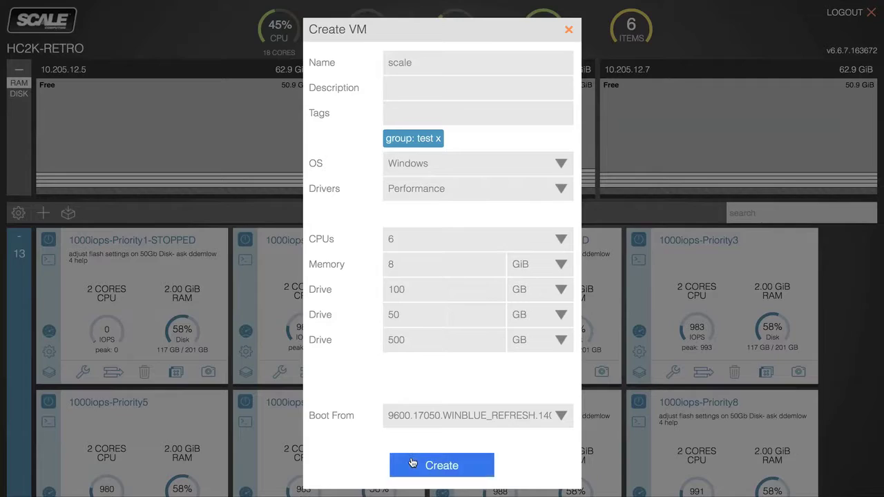
click(413, 463)
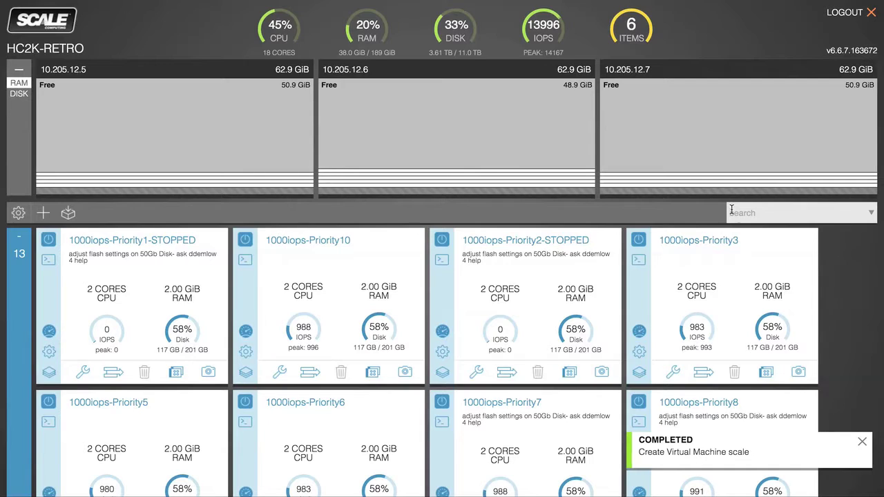
- Filter the virtual machines by scale and show the device list of the scale VM
click(731, 209)
text(scale)
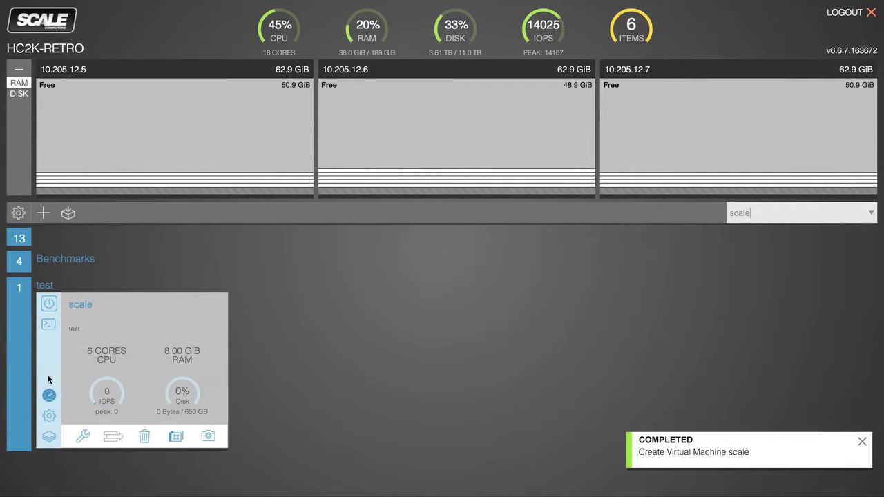
click(48, 418)
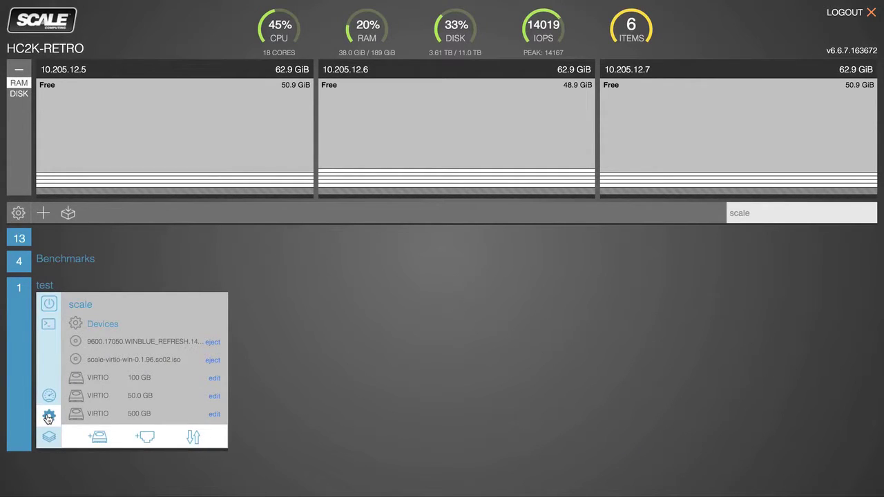
- Set the flash priority of the scale VM's 100 GB drive to 0 (Off) and apply the update
click(213, 379)
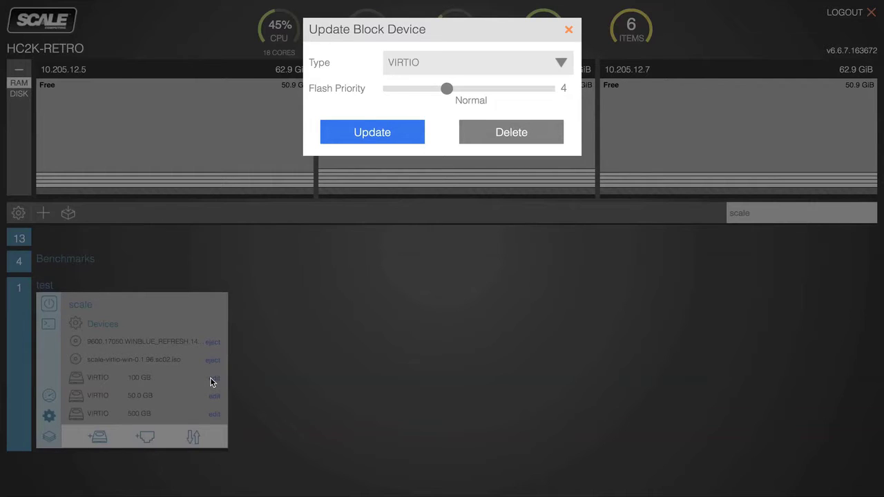
click(446, 94)
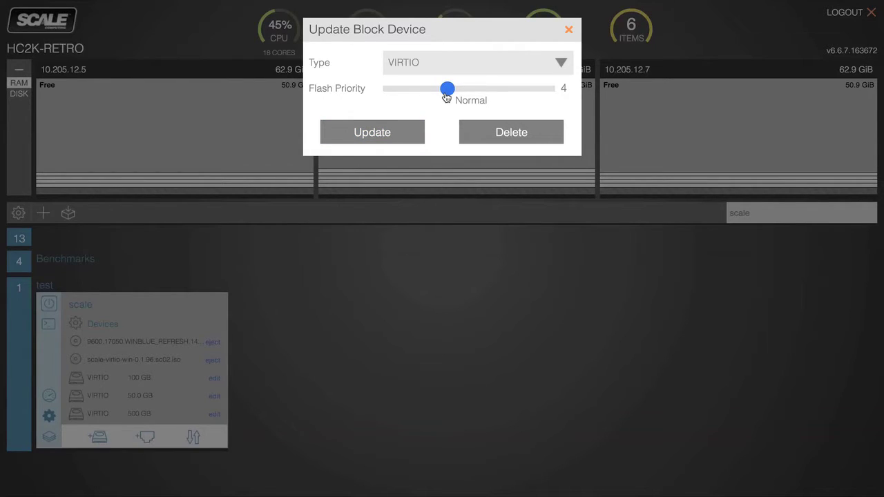
drag(446, 97, 432, 89)
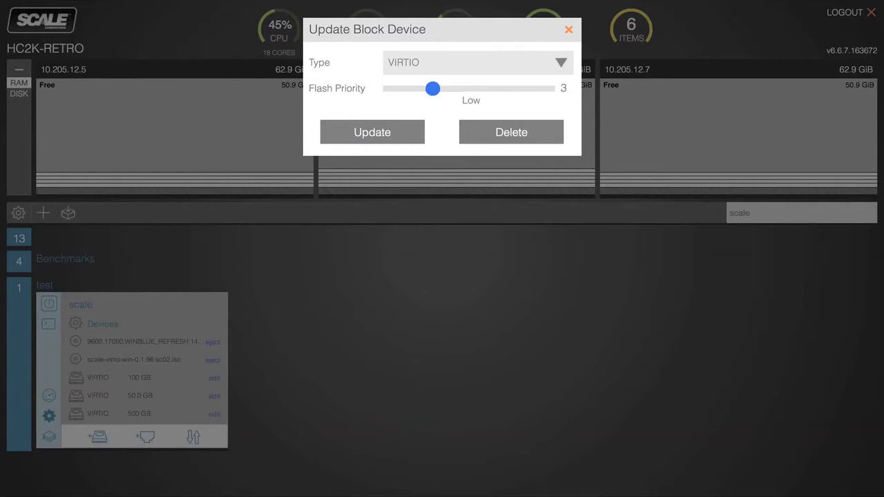
key(Left)
key(Left)
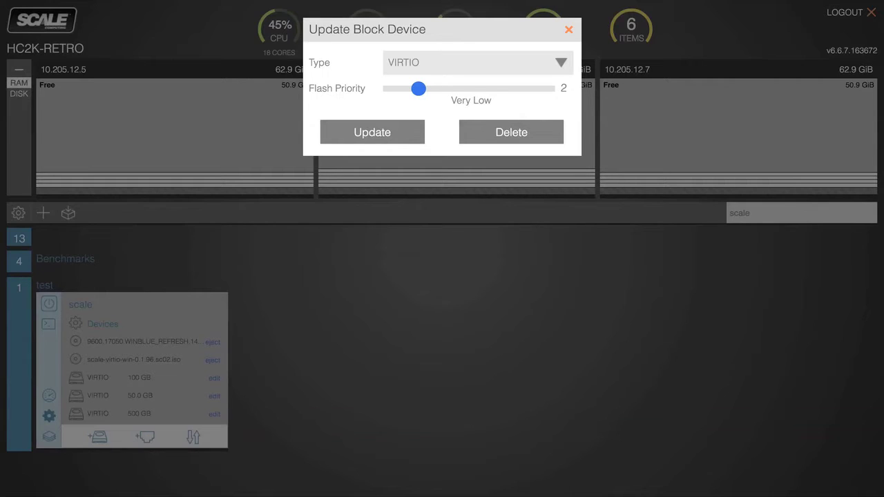
key(Left)
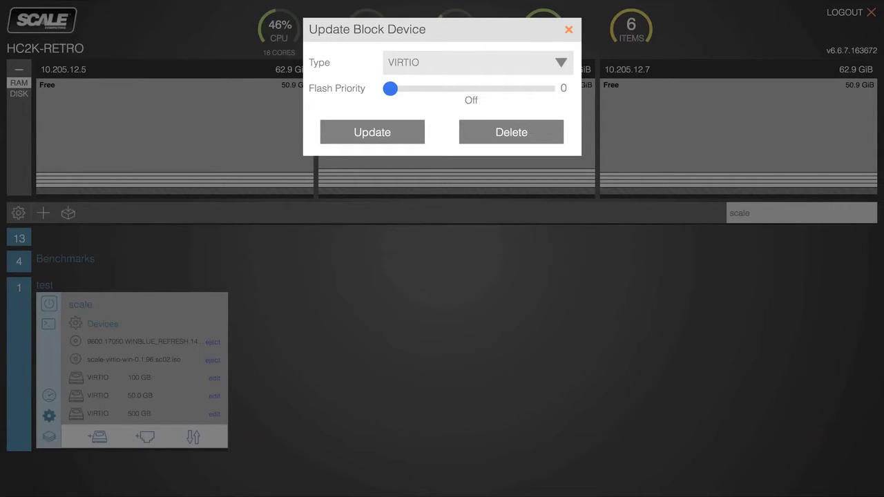
click(371, 131)
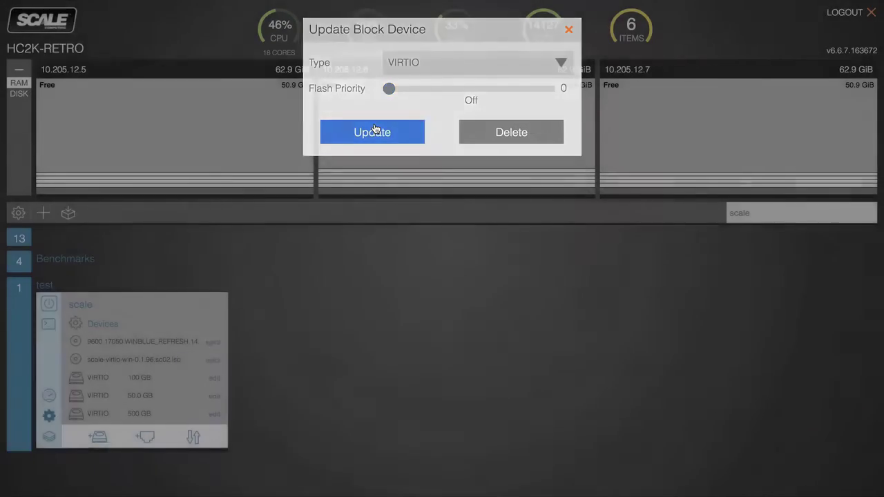
- Set the flash priority of the scale VM's 500 GB drive to 11 and apply the update
scroll(104, 402, down, 1)
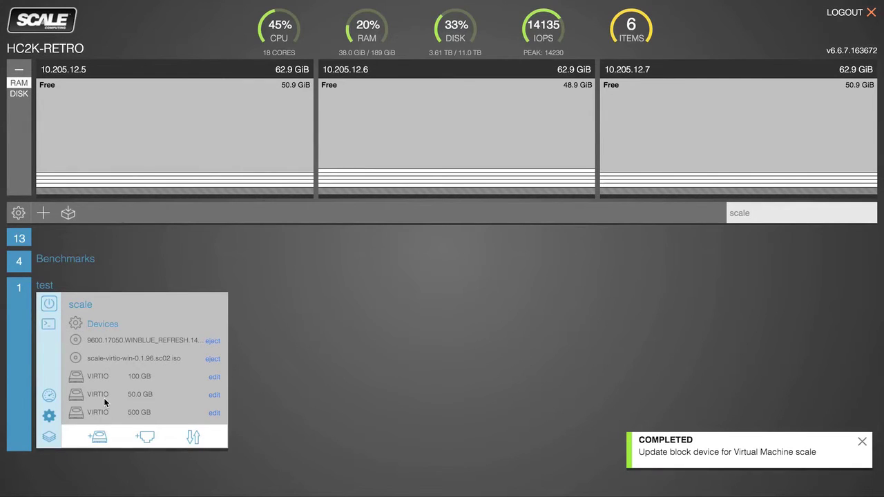
click(214, 413)
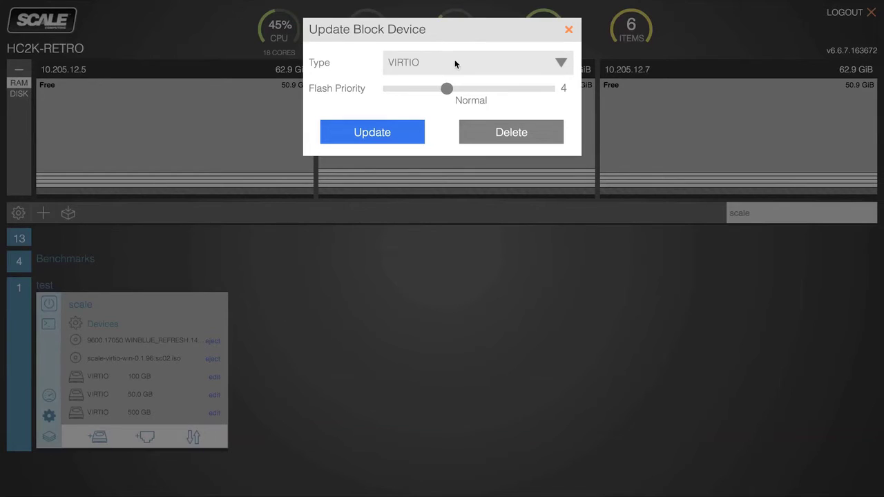
click(445, 89)
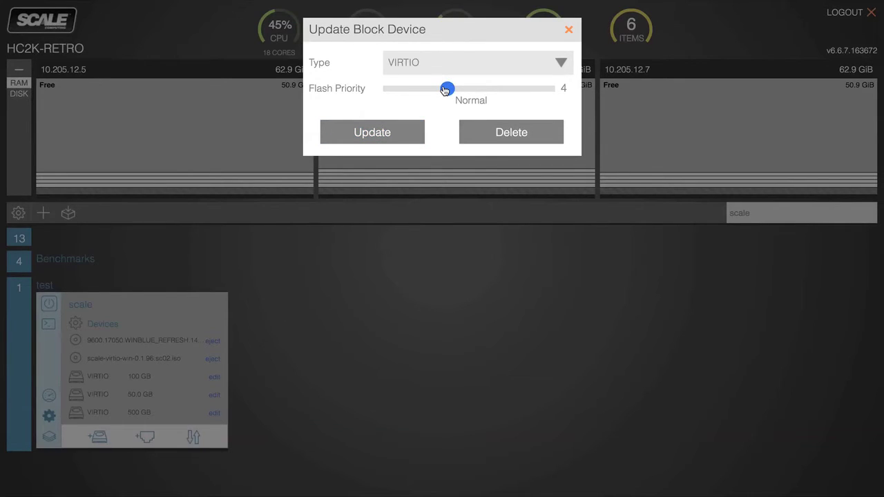
key(Right)
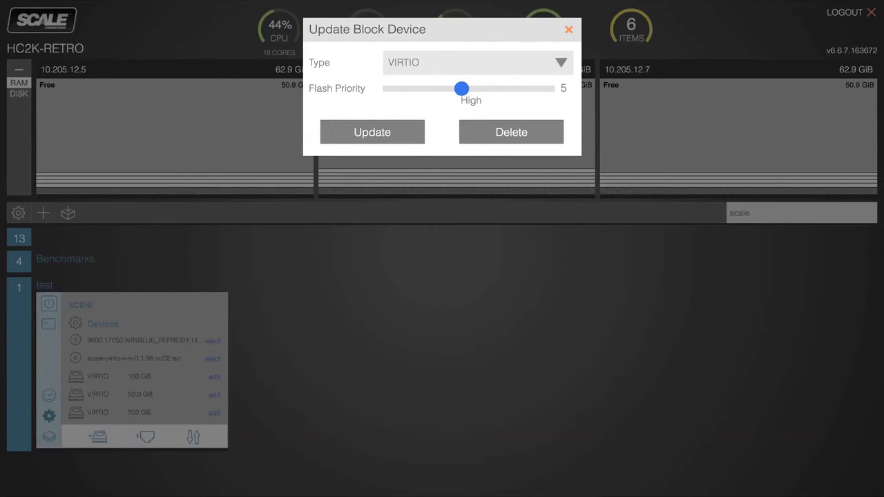
key(Right)
key(Right)
key(Right)
key(Right)
key(Right)
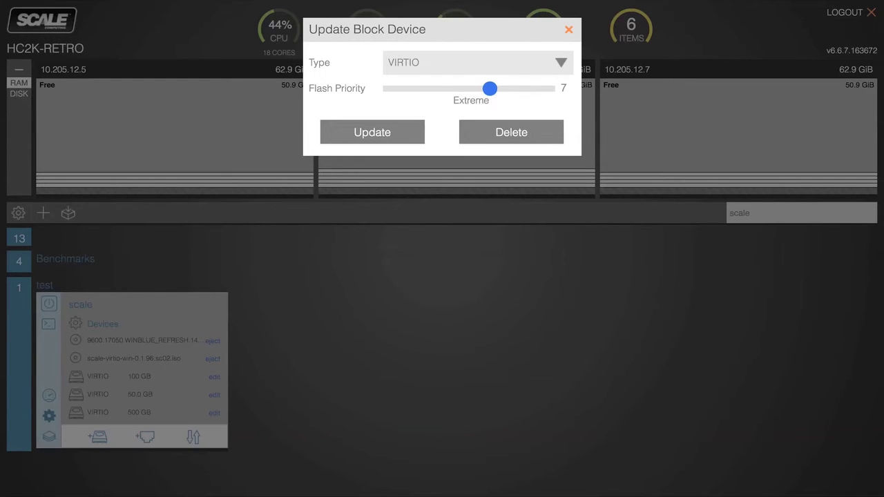
key(Right)
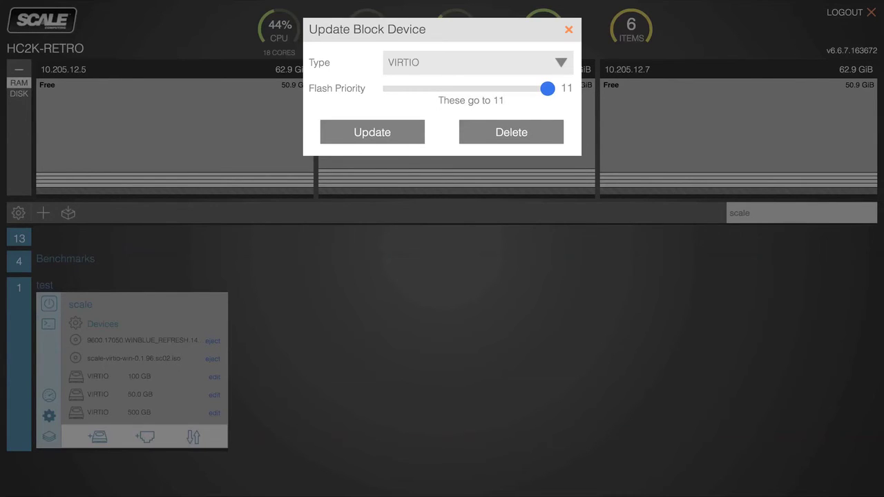
click(358, 131)
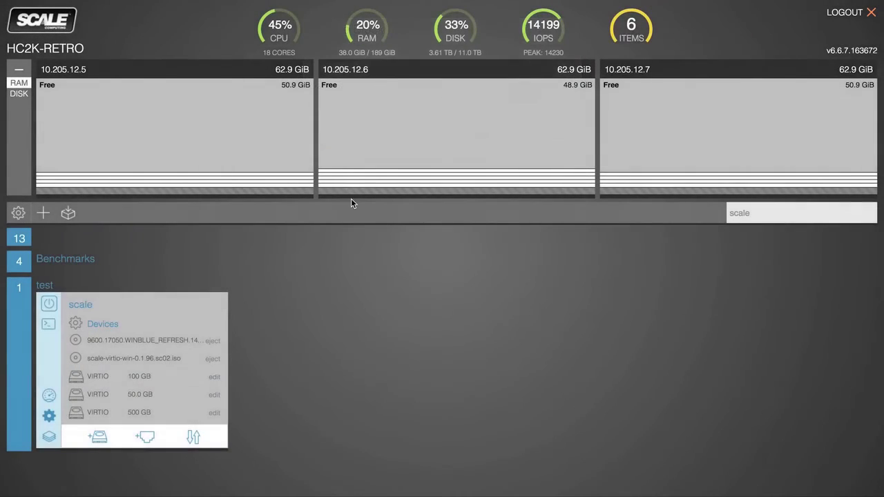